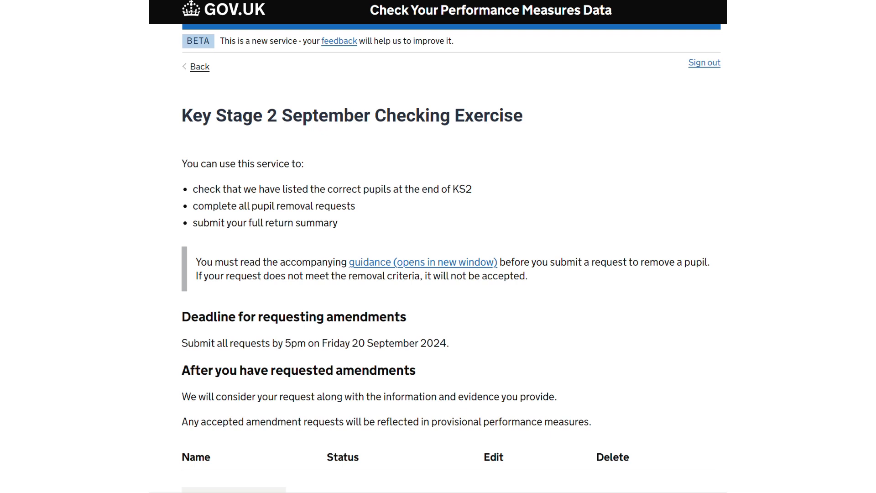
- Raise a new amendment request to remove the first pupil in the list
scroll(438, 246, "down", 3)
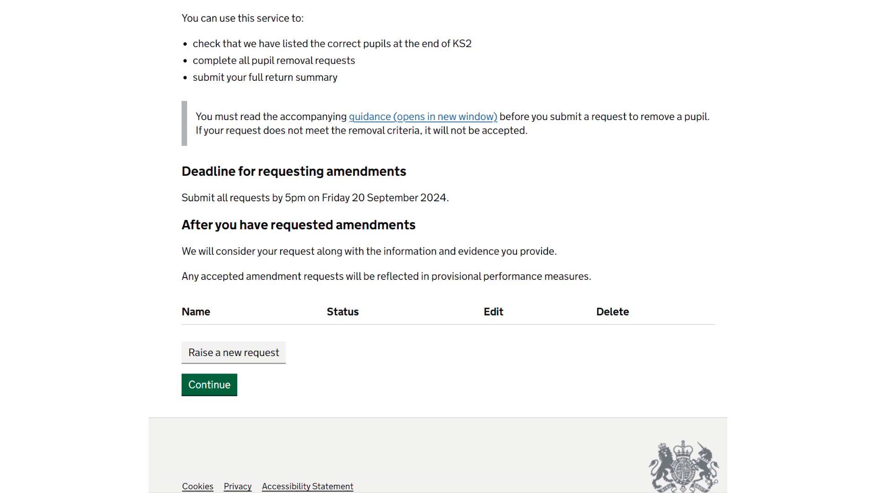
left_click(233, 352)
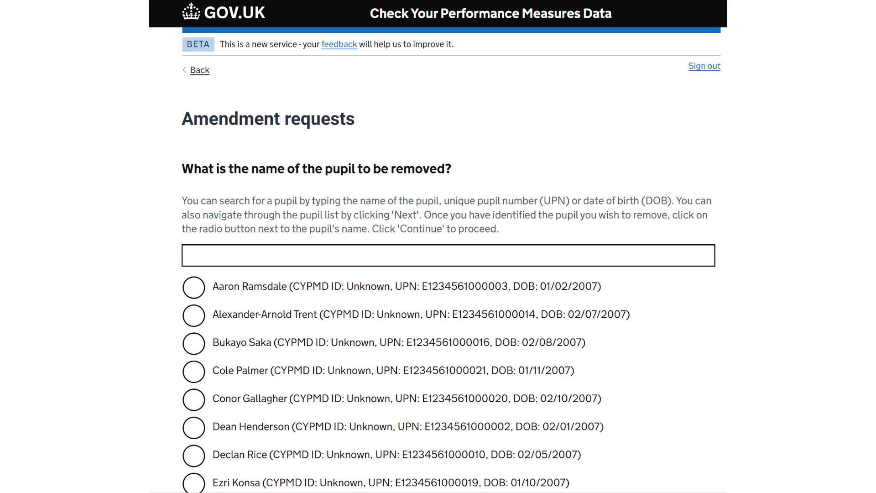
left_click(194, 287)
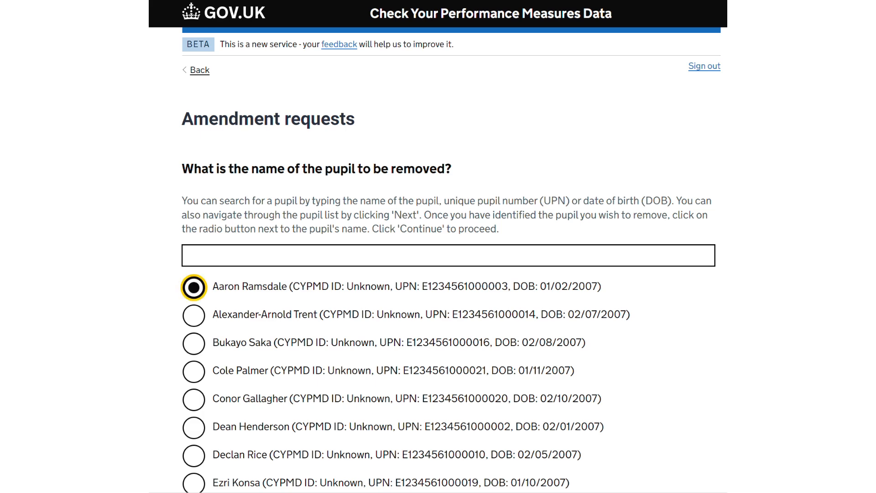
scroll(438, 246, "down", 5)
left_click(209, 388)
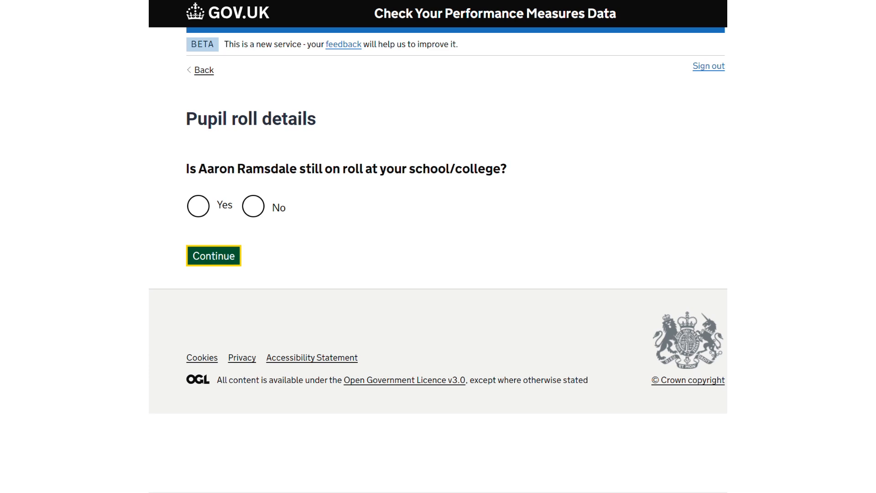
- Declare the pupil still on roll and choose "Admitted from abroad with English not first language" as the removal category
left_click(198, 206)
left_click(214, 255)
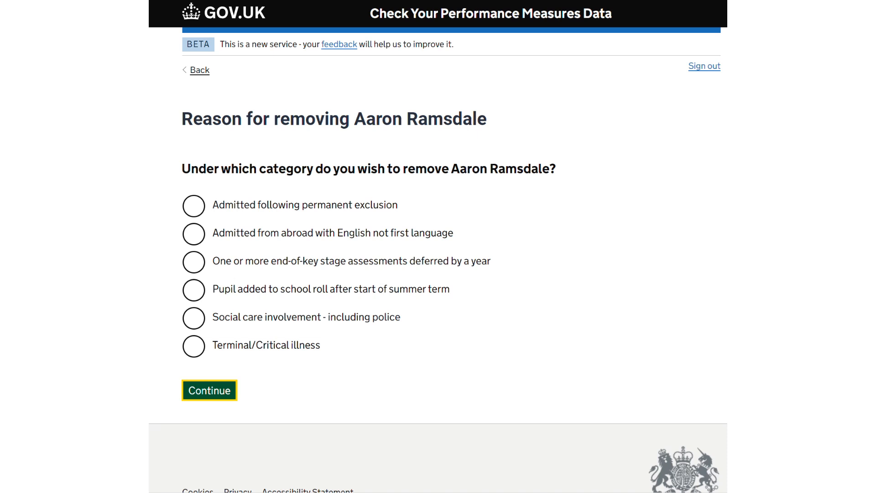
left_click(193, 234)
left_click(209, 391)
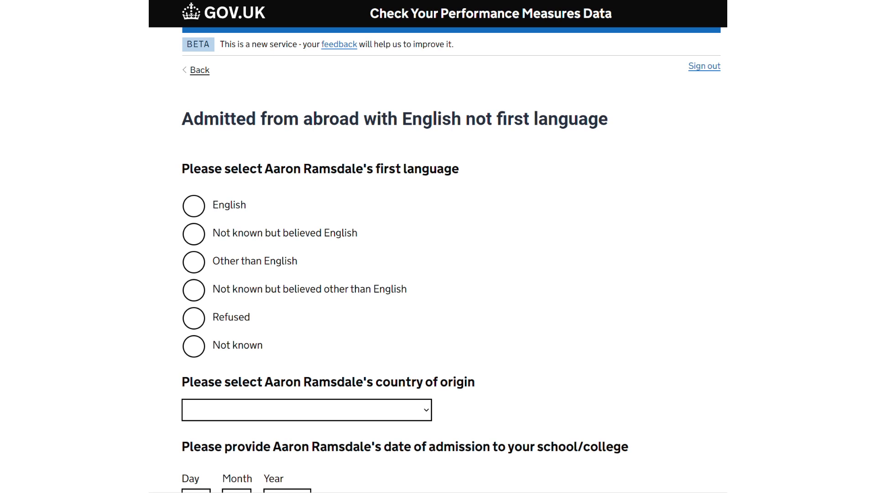
- Set the pupil's first language to "Other than English" and the country of origin to Spain
left_click(194, 262)
left_click(307, 410)
type("sp")
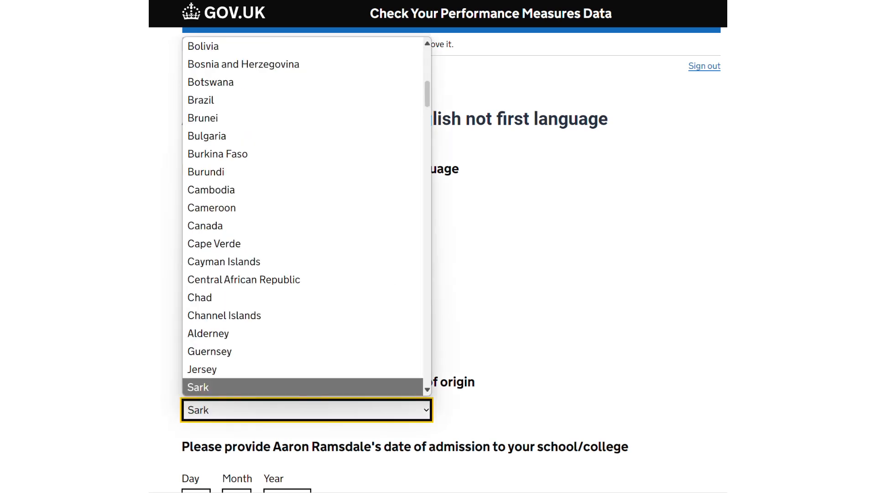
key("Return")
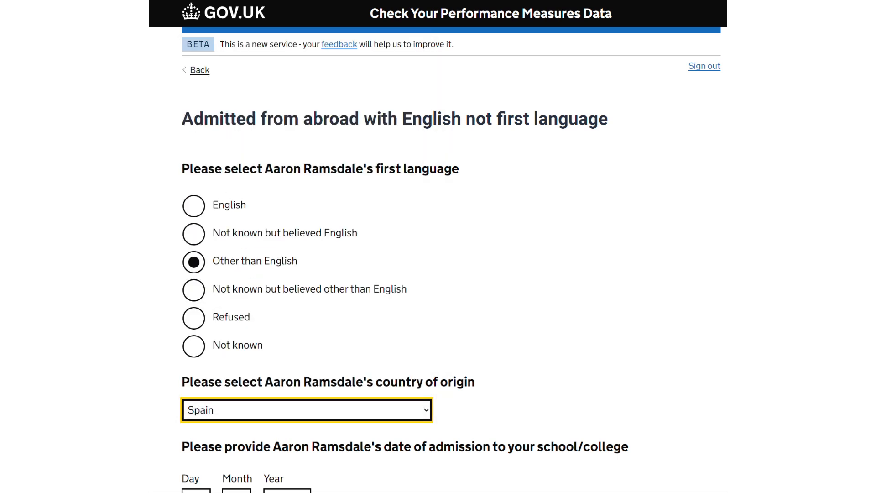
- Enter 10/09/2023 as the pupil's date of admission to your school/college
scroll(438, 246, "down", 6)
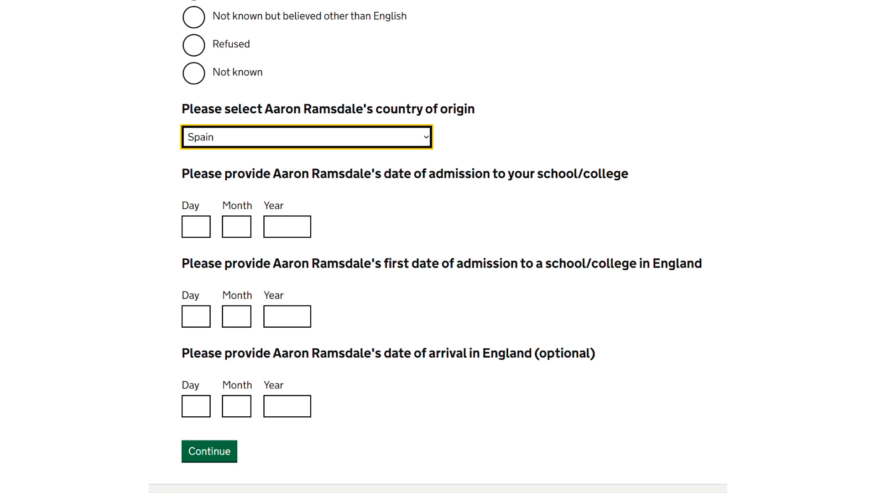
left_click(196, 227)
type("1")
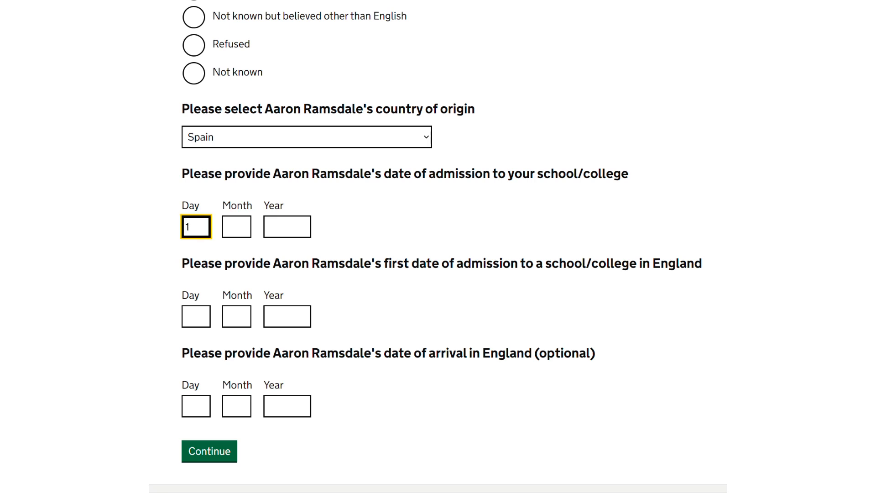
type("0")
key("Tab")
type("09")
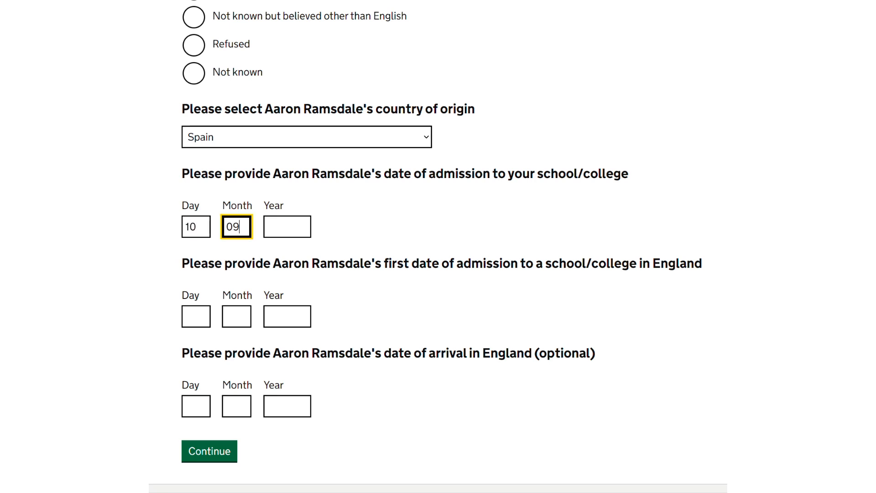
key("Tab")
type("2023")
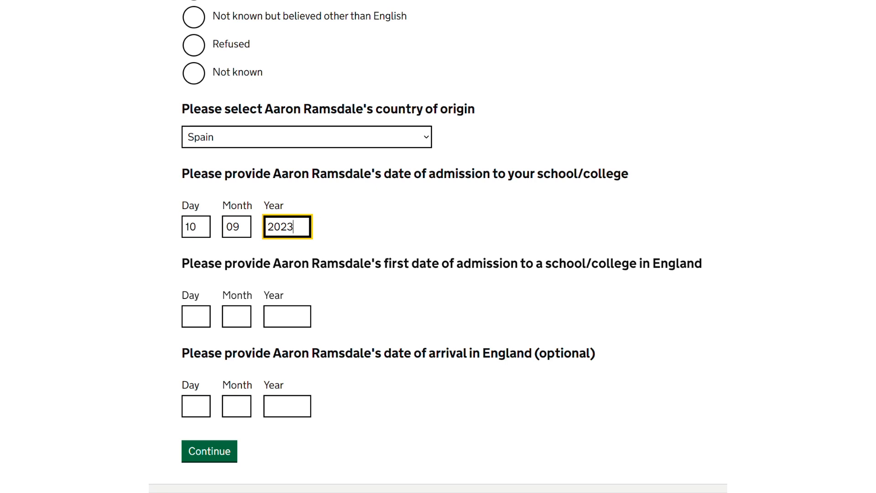
- Enter 10/09/2021 as the pupil's first date of admission to a school/college in England
left_click(196, 317)
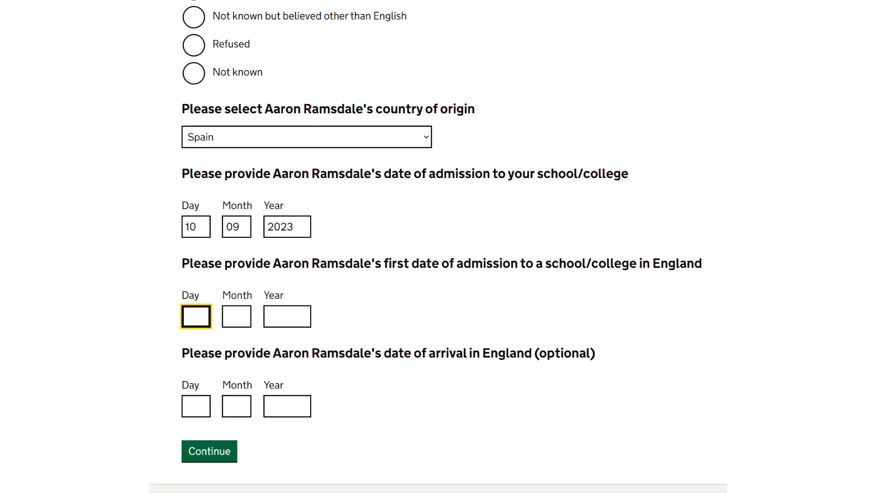
type("10")
key("Tab")
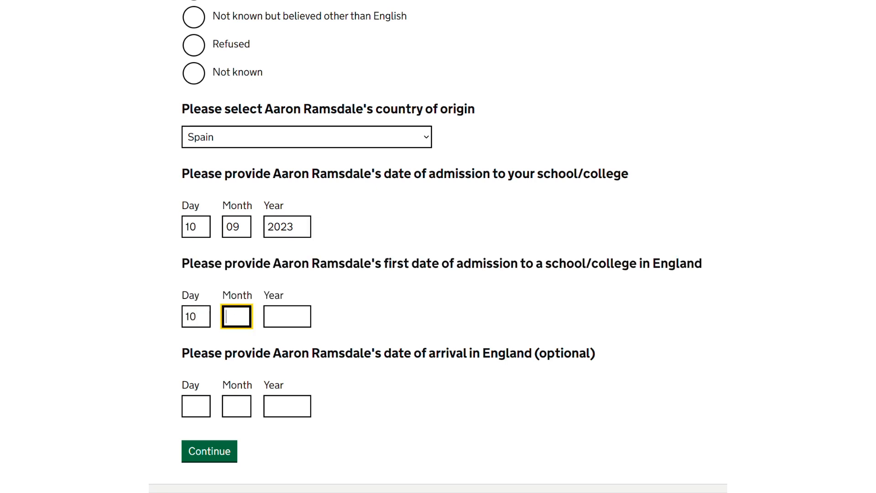
type("09")
key("Tab")
type("2021")
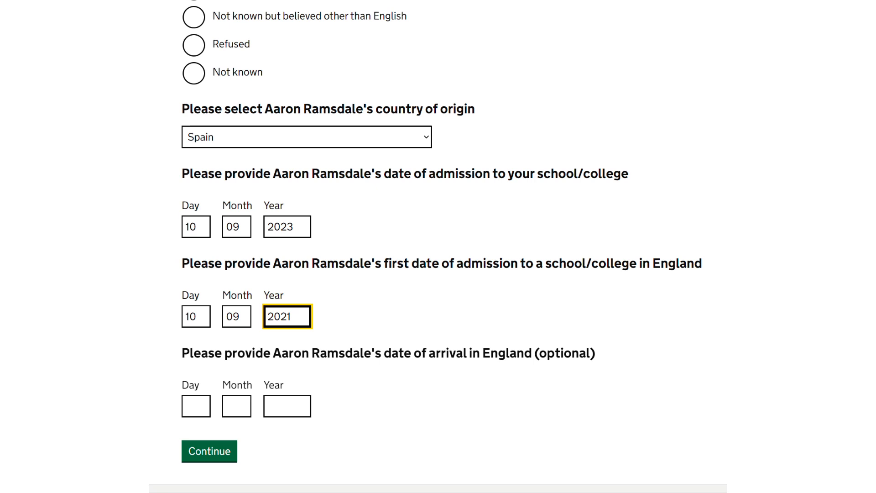
- Enter 31/07/2021 as the pupil's date of arrival in England and proceed to the evidence page
left_click(197, 406)
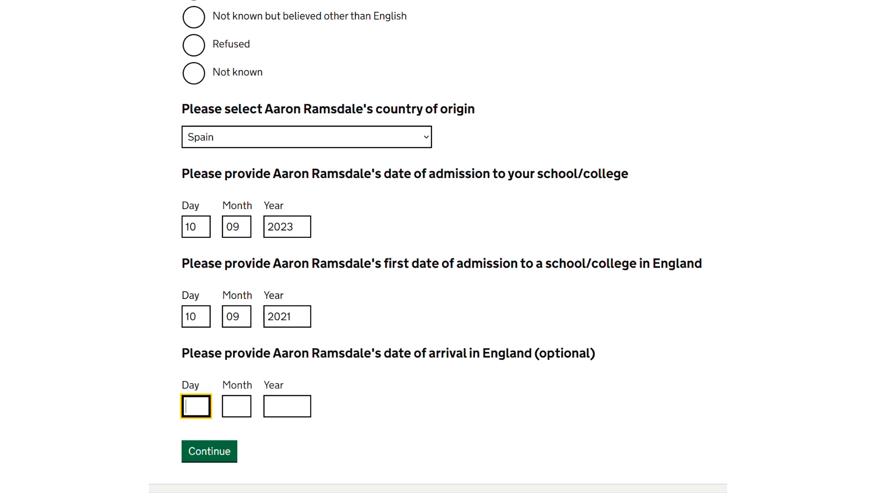
type("31")
key("Tab")
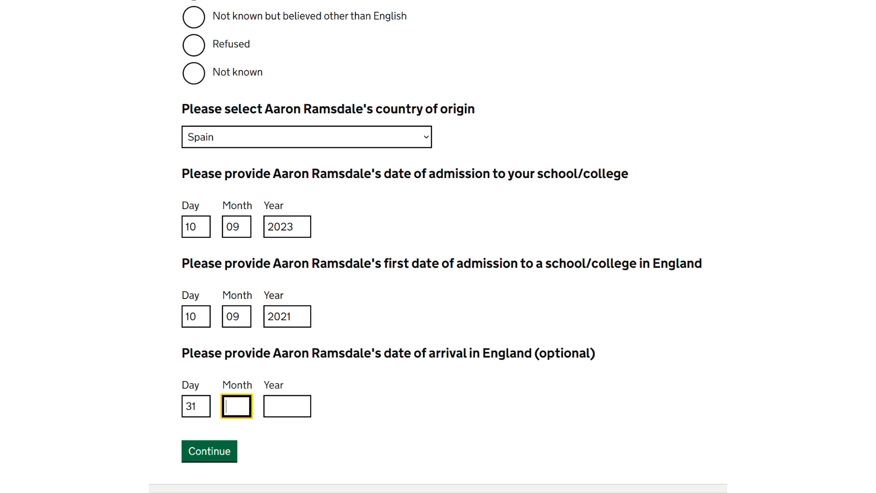
type("07")
key("Tab")
type("2")
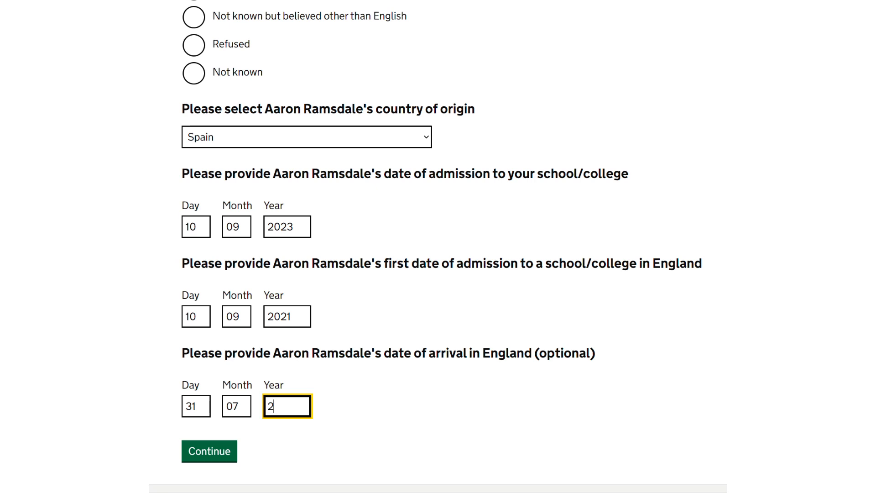
type("021")
key("Tab")
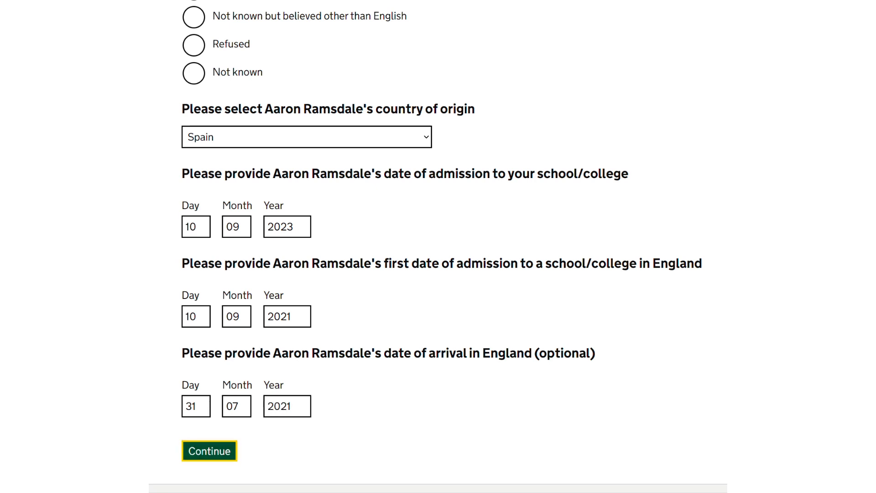
key("Return")
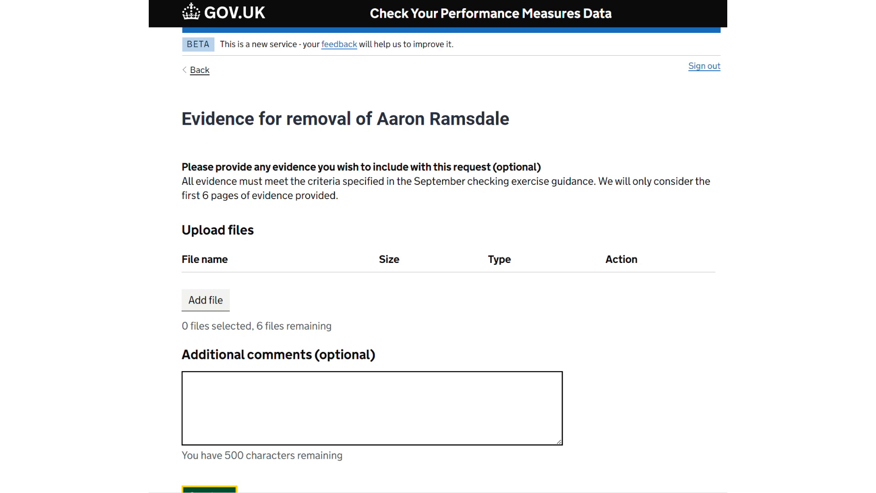
- Attach the file CYPMD Evidence as removal evidence without comments, and confirm the amendment summary
left_click(205, 300)
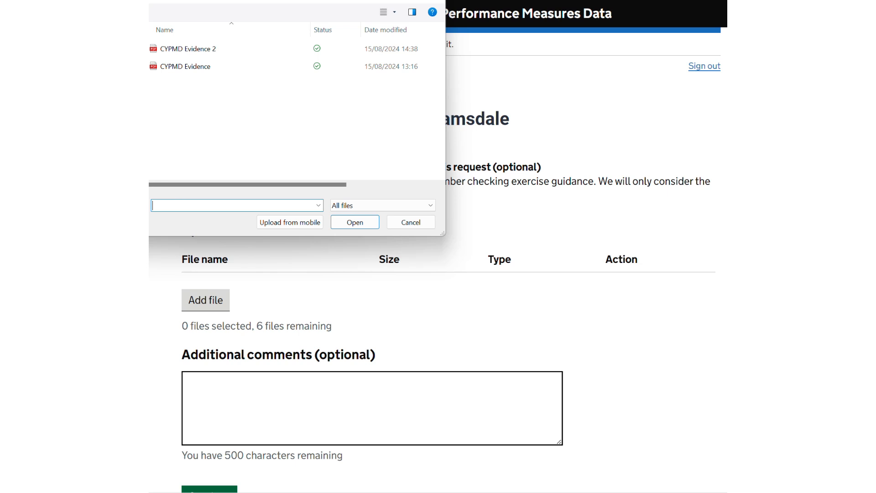
left_click(185, 67)
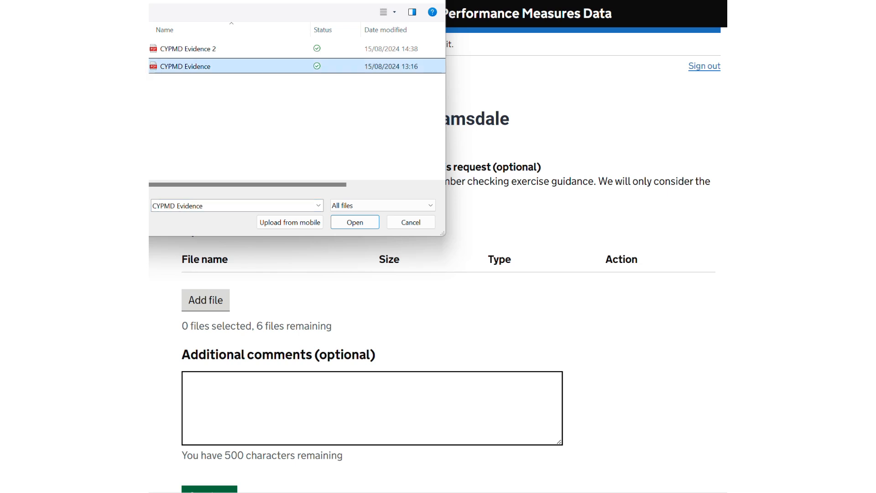
key("Return")
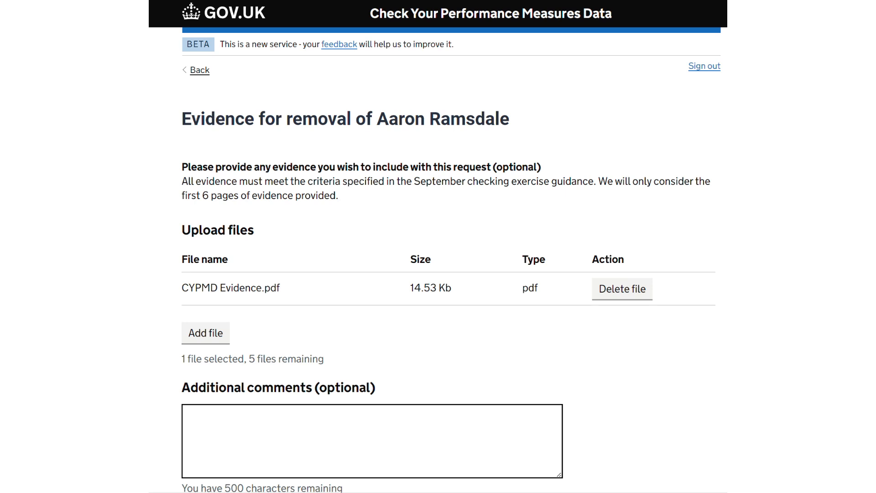
scroll(438, 246, "down", 3)
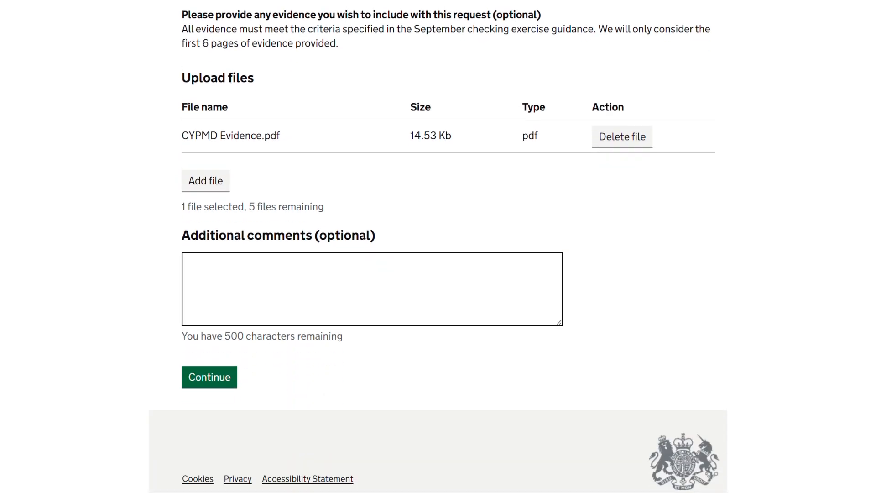
left_click(209, 377)
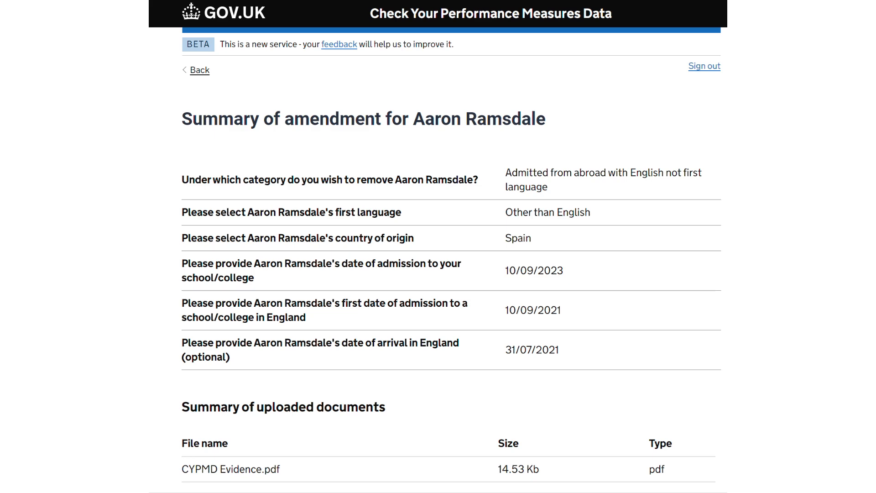
scroll(438, 246, "down", 3)
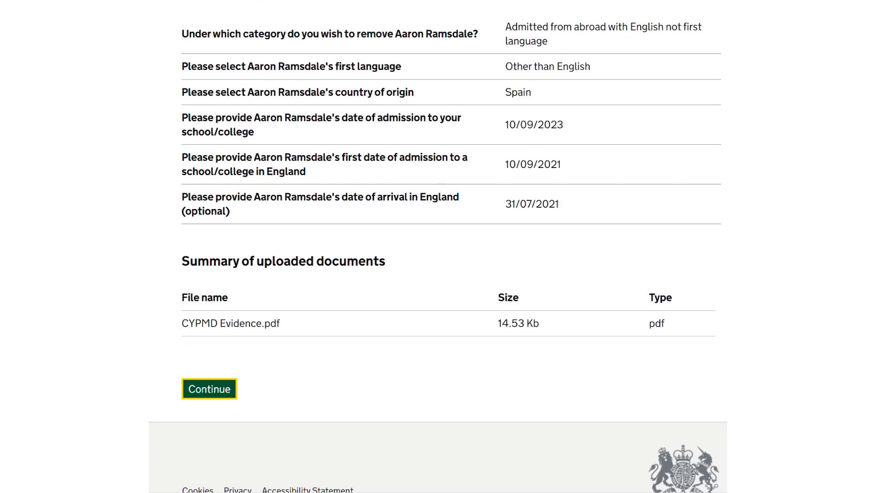
left_click(210, 388)
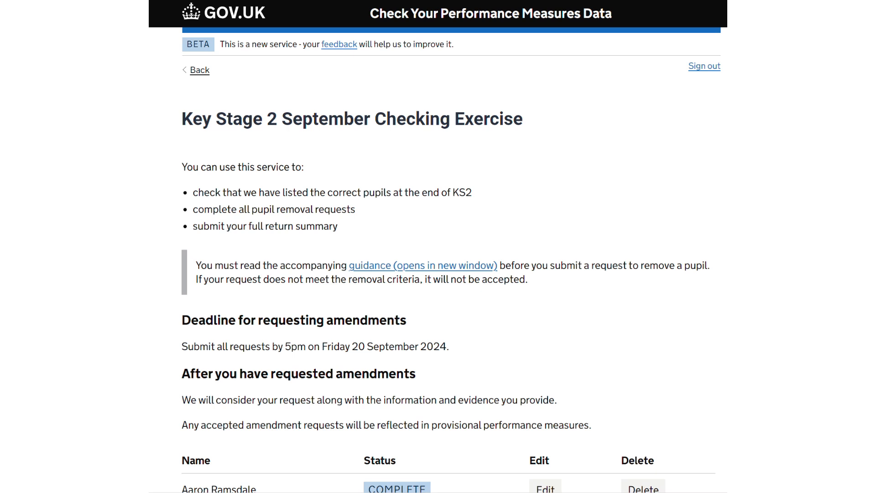
- Raise another removal request for the seventh listed pupil, finding them by day and month of birth
scroll(438, 247, "down", 1)
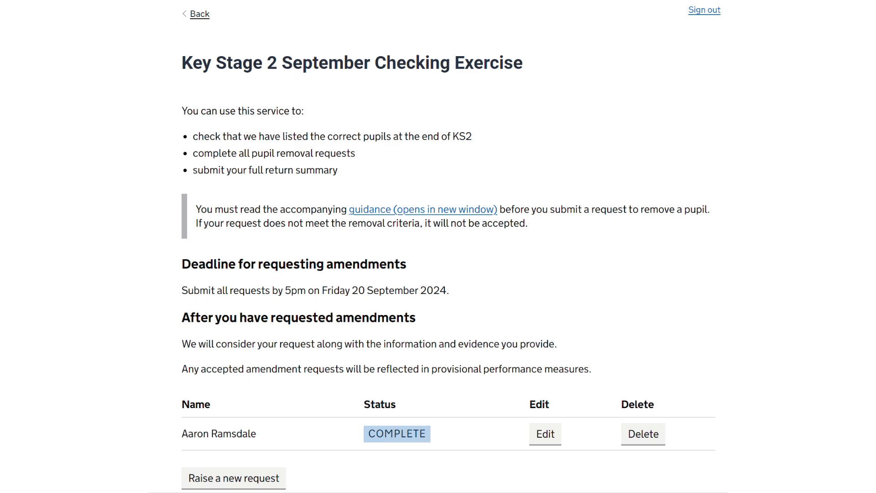
scroll(438, 246, "down", 1)
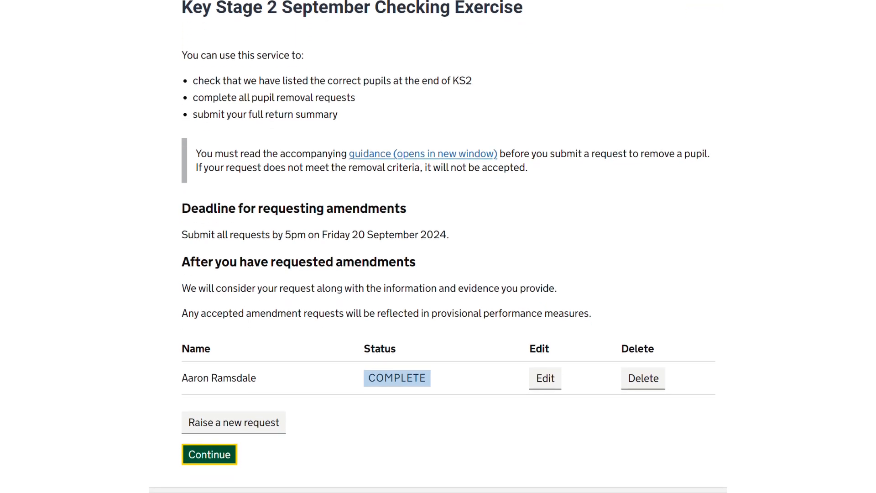
left_click(234, 423)
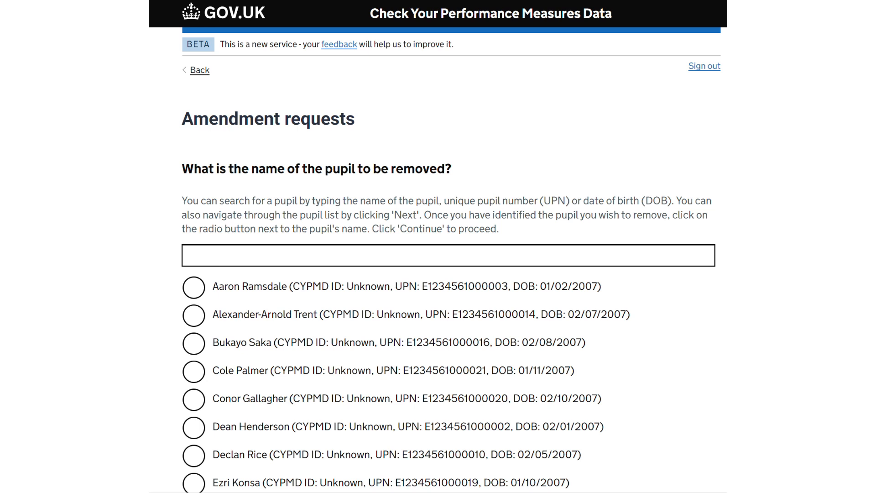
left_click(448, 255)
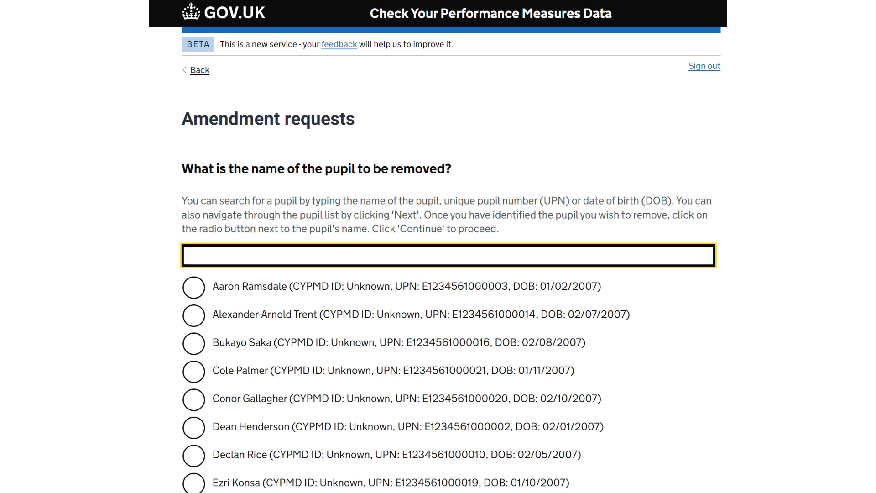
type("0")
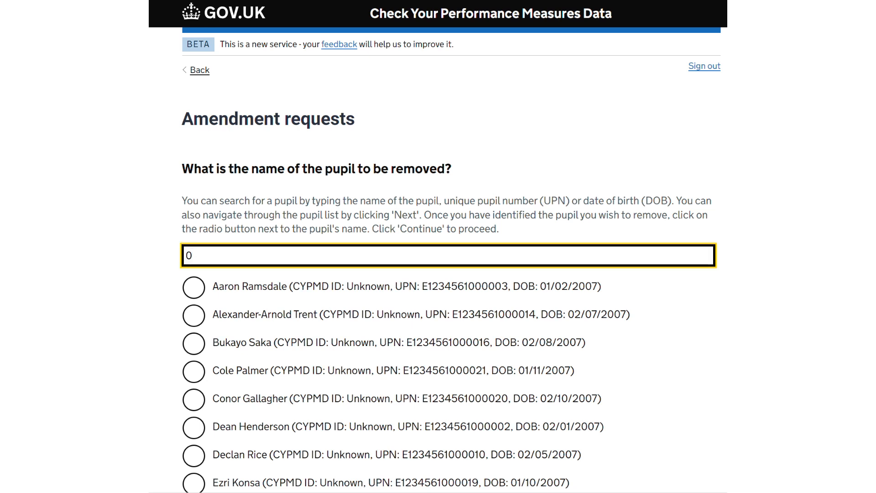
type("2/05")
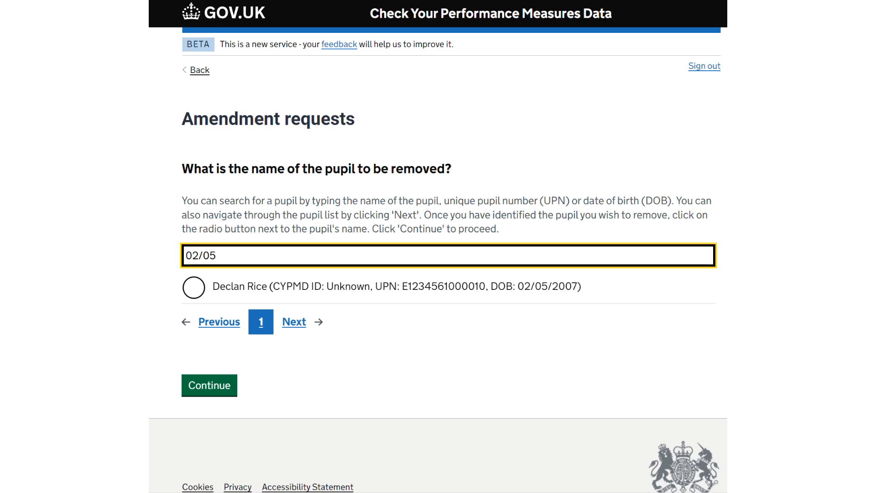
left_click(194, 288)
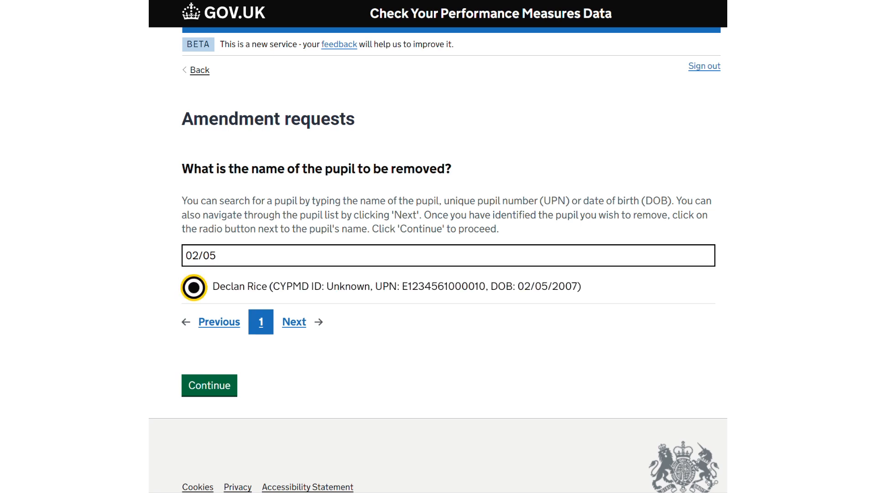
left_click(210, 385)
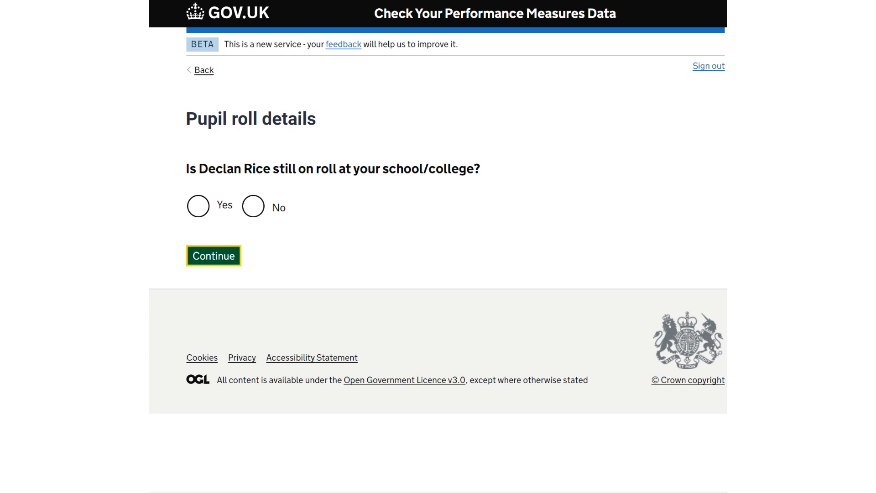
- Confirm the pupil is still on roll and choose Terminal/Critical illness as the removal category
left_click(198, 206)
left_click(214, 256)
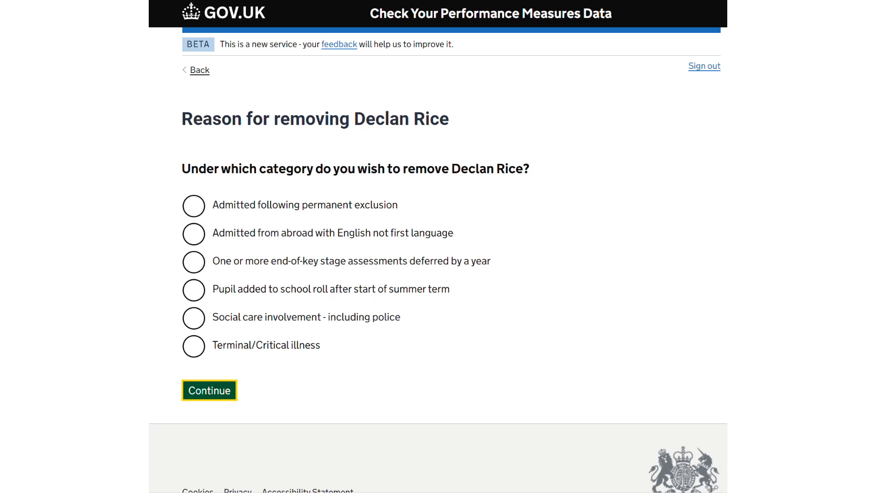
left_click(194, 346)
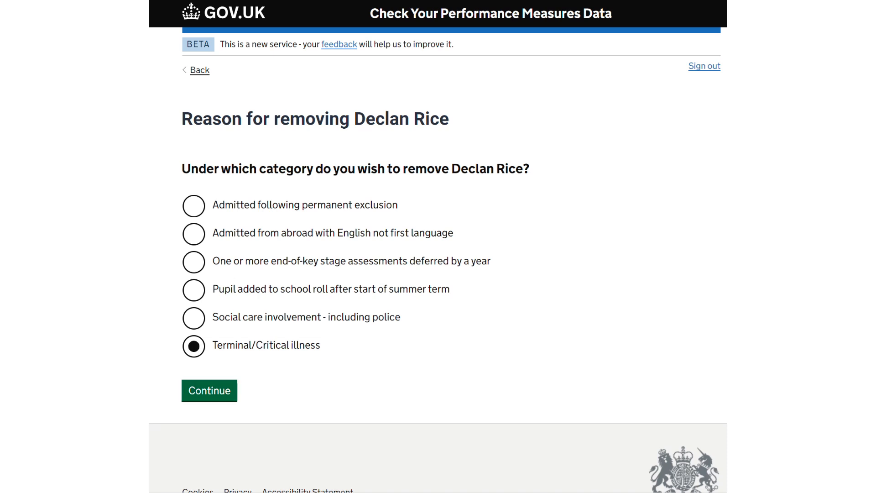
left_click(209, 390)
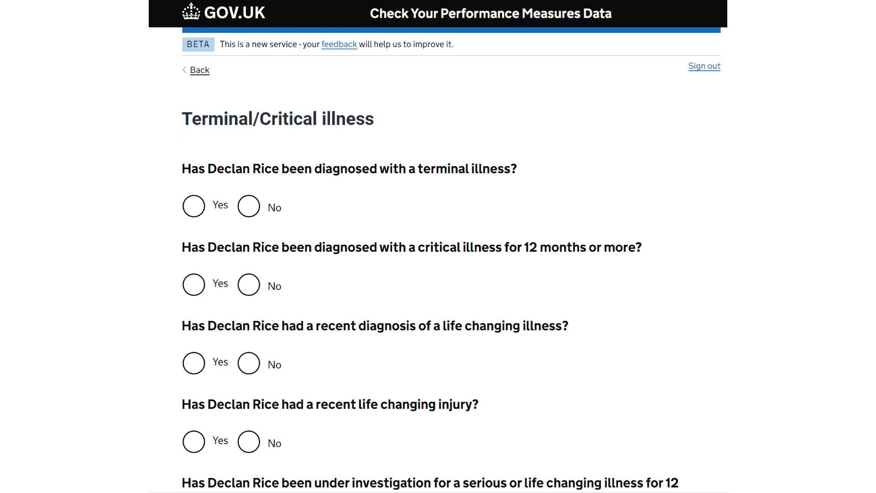
- Answer No for terminal illness, Yes for critical illness of 12 months or more, and No for recent life changing illness and injury
left_click(249, 206)
left_click(194, 284)
left_click(249, 363)
left_click(248, 442)
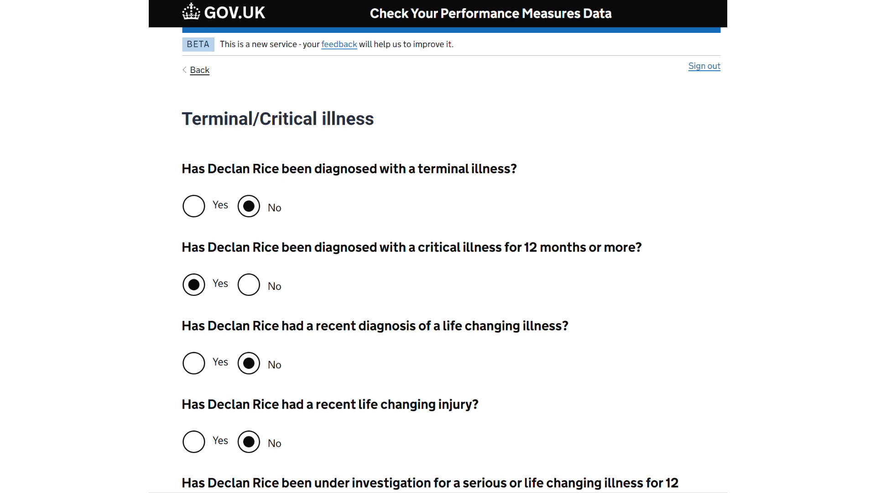
- Answer Yes to the 12-month illness investigation and severe effect on education, No to year 6 tests, and proceed to the evidence page
scroll(438, 246, "down", 4)
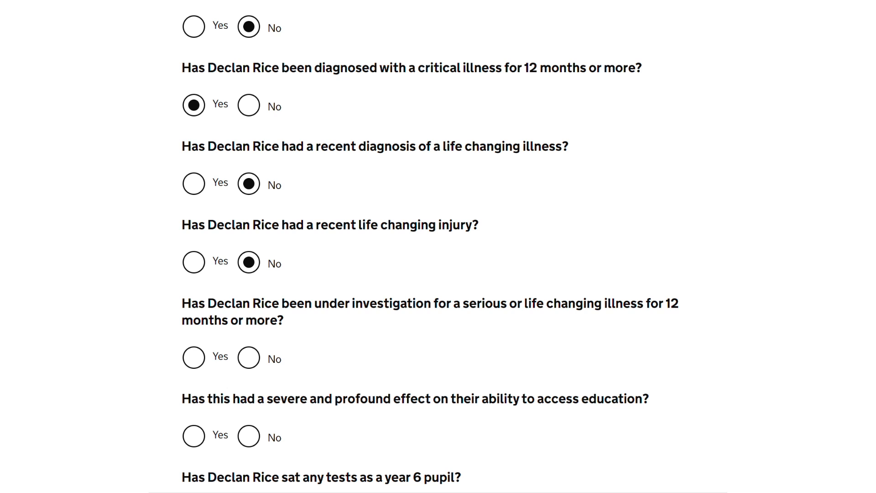
left_click(193, 357)
left_click(194, 436)
scroll(438, 247, "down", 3)
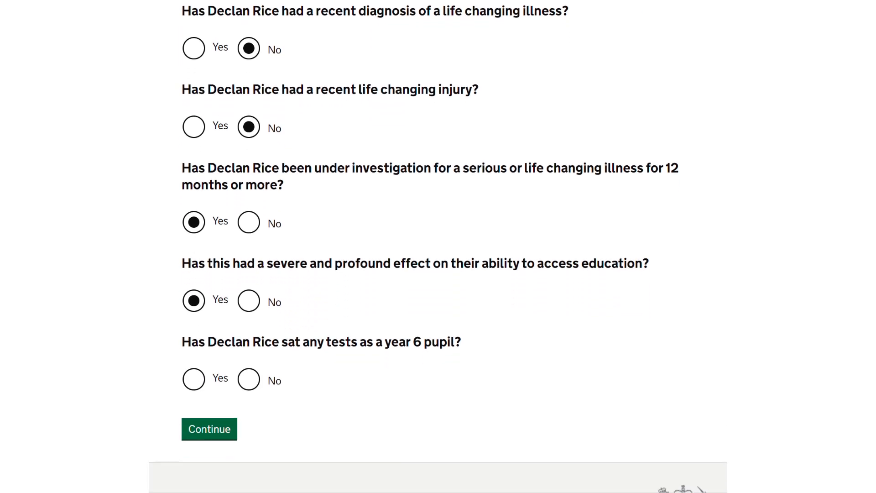
left_click(248, 379)
left_click(209, 429)
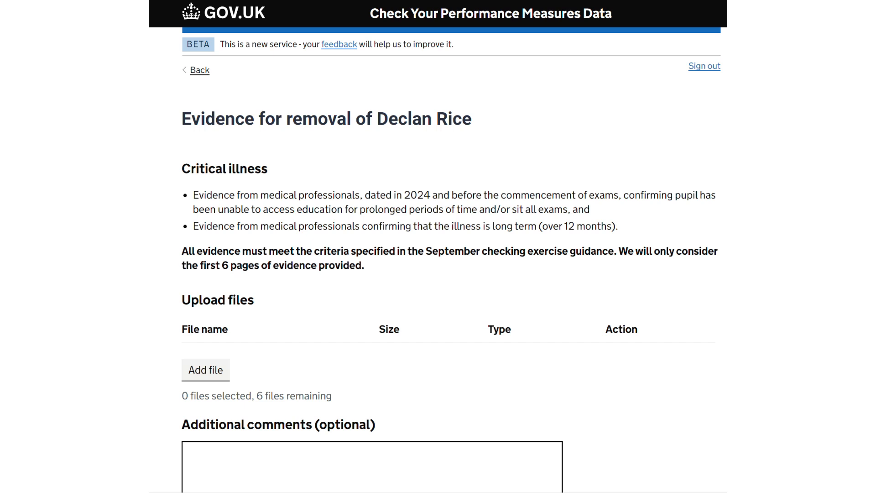
- Attach CYPMD Evidence to the critical illness request without comments, confirm the amendment summary and return to the list of requests
left_click(205, 370)
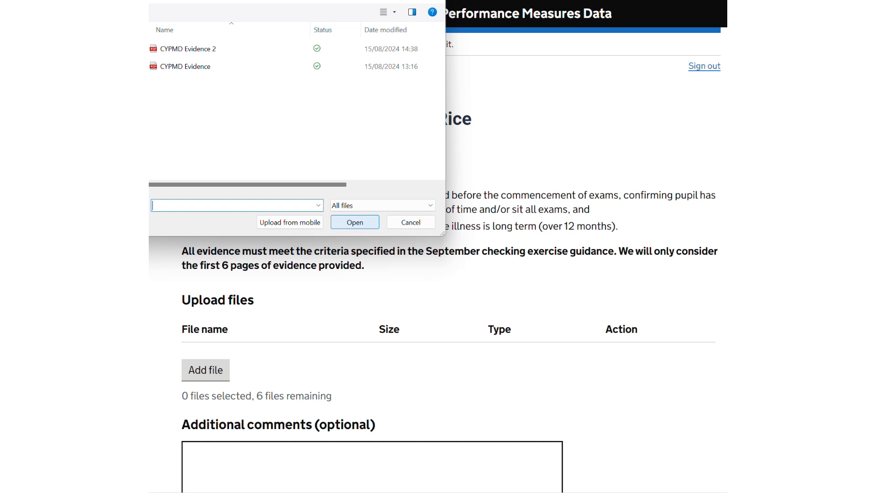
left_click(185, 66)
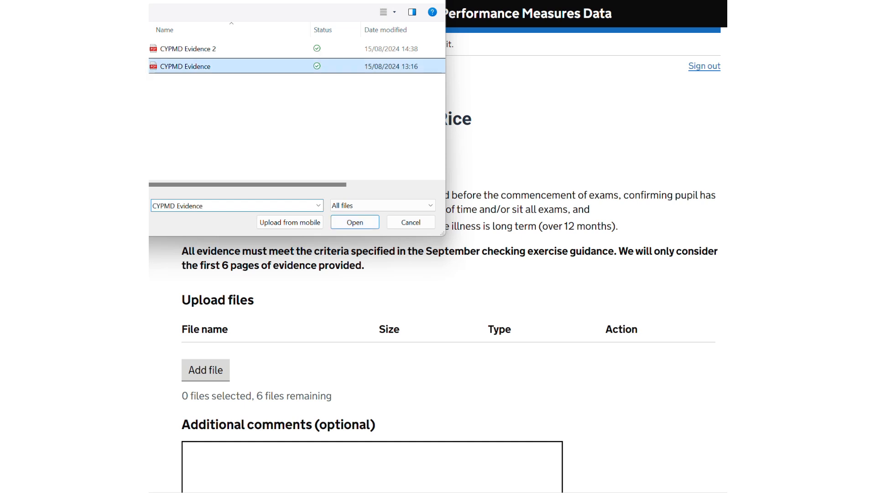
left_click(354, 223)
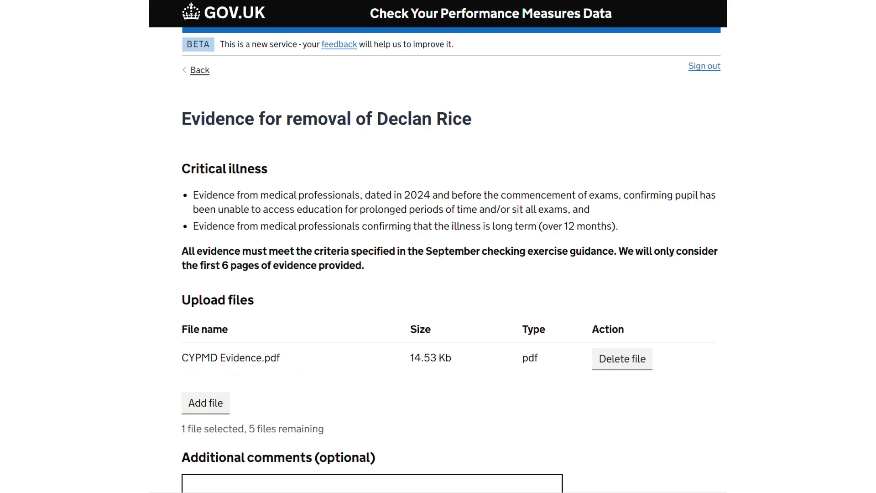
scroll(438, 247, "down", 5)
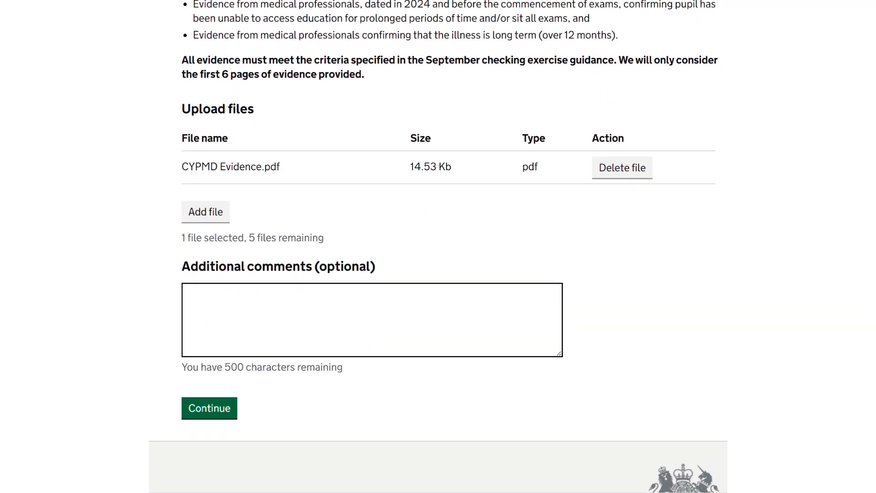
left_click(210, 409)
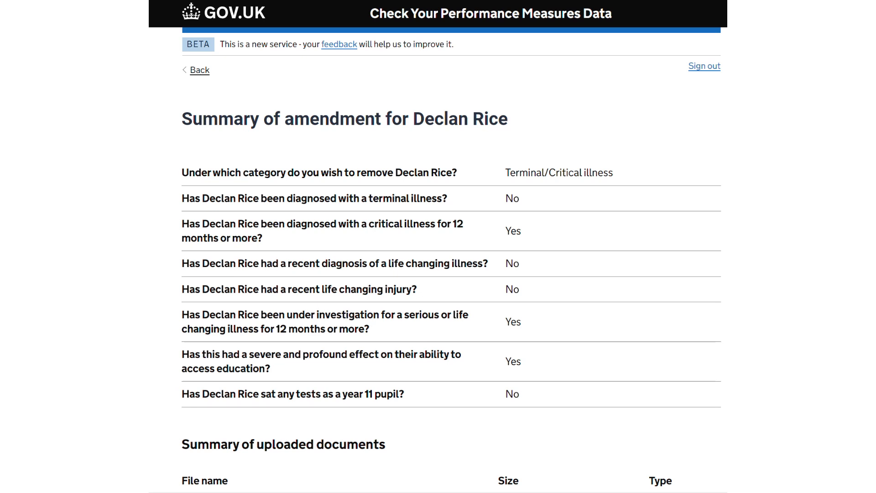
scroll(438, 246, "down", 5)
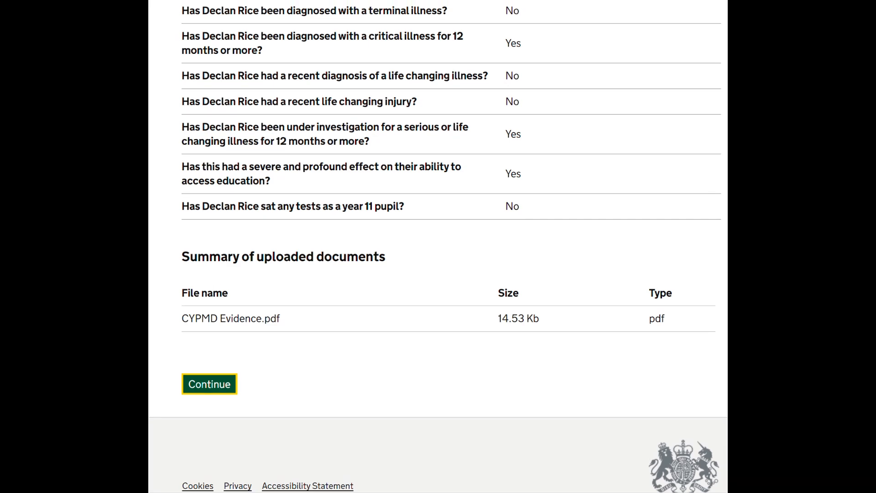
key("Return")
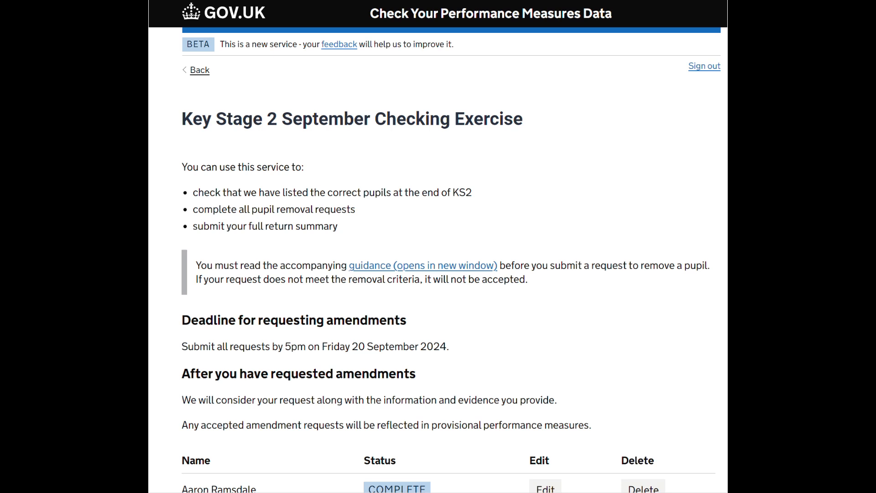
scroll(438, 247, "down", 3)
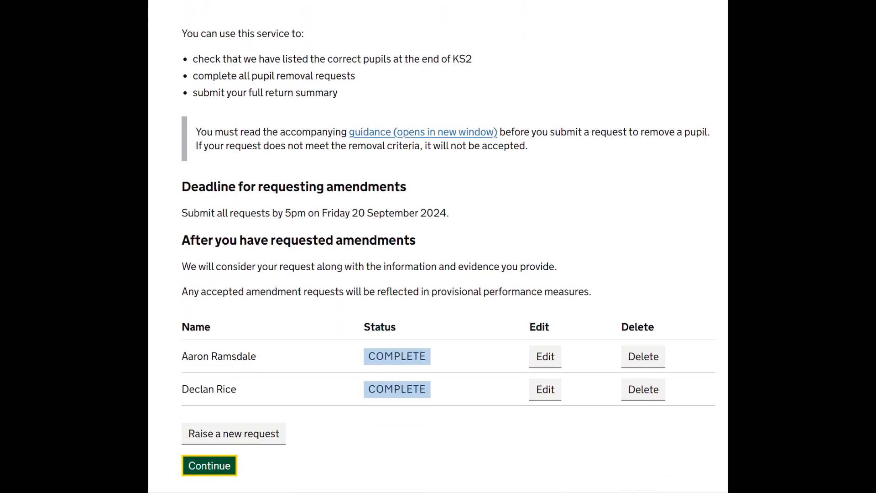